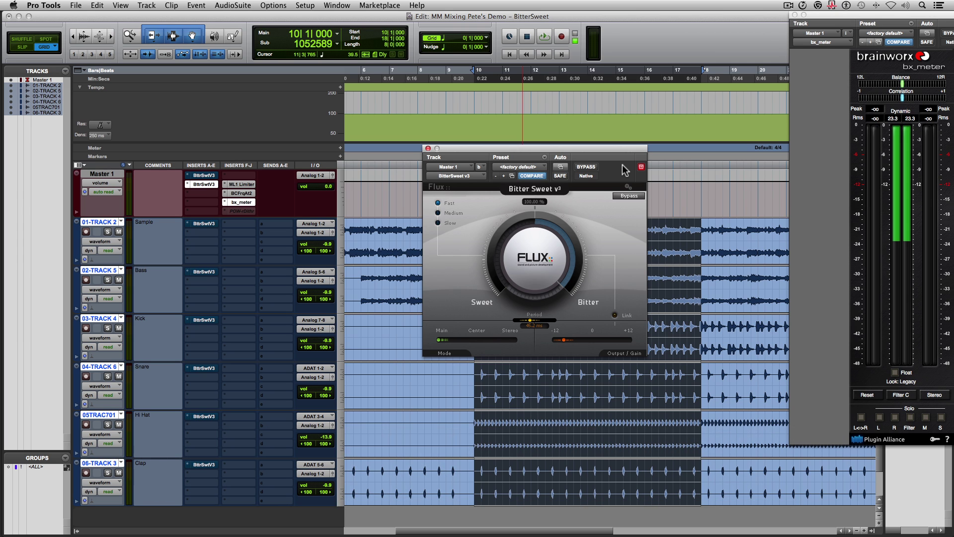
Step: Compare the mix with and without the second BitterSweet v3 insert on Master 1 by toggling its bypass
click(592, 167)
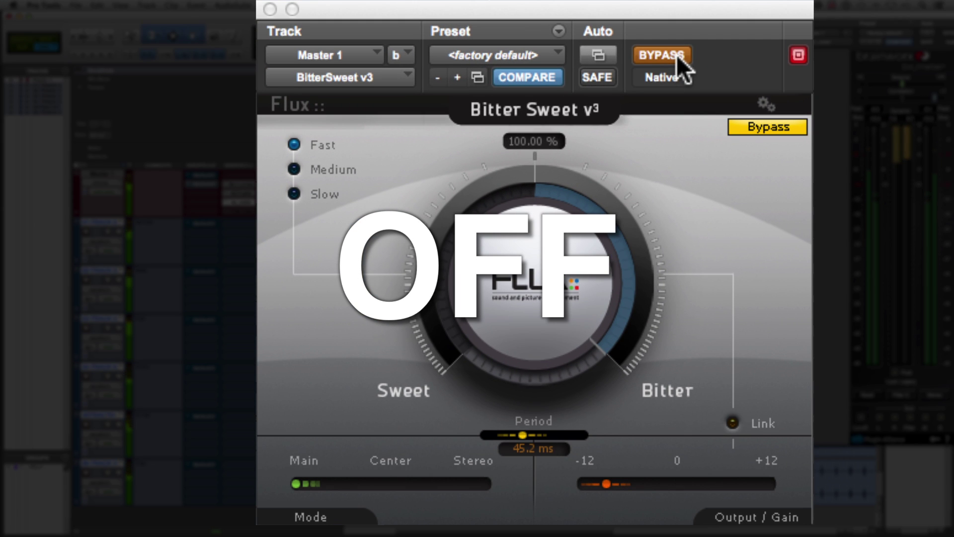
click(676, 55)
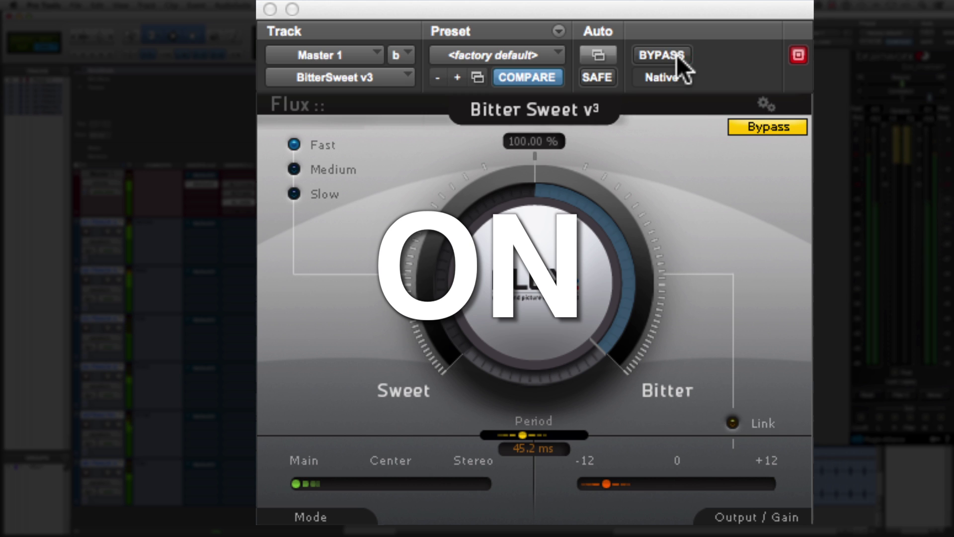
click(675, 55)
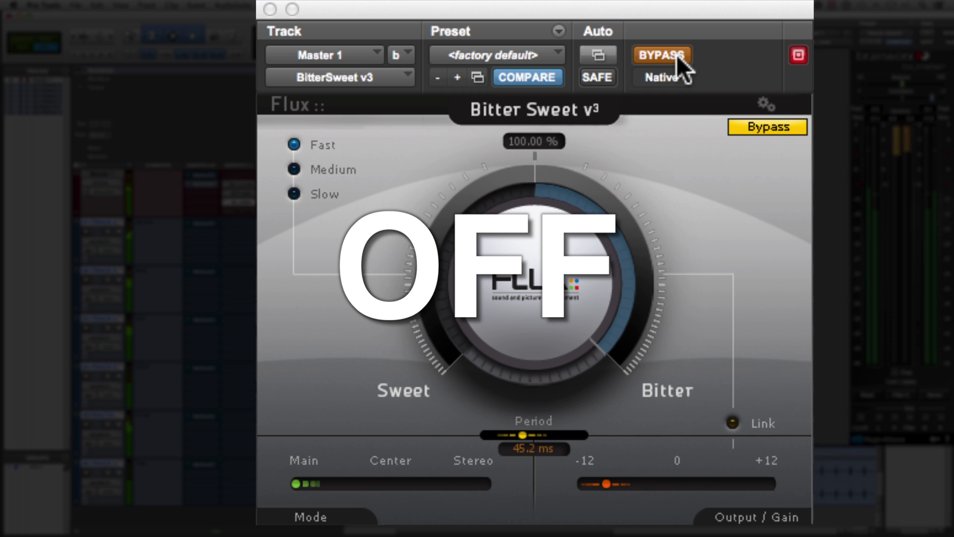
click(675, 54)
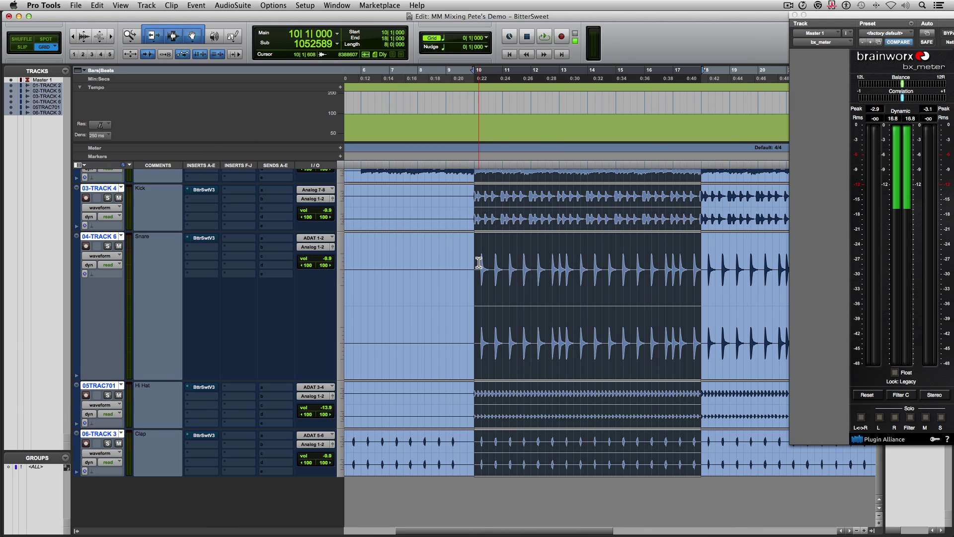
Step: Zoom in horizontally on the start of the selected clips to examine the Snare track's transients
key(t)
key(t)
key(t)
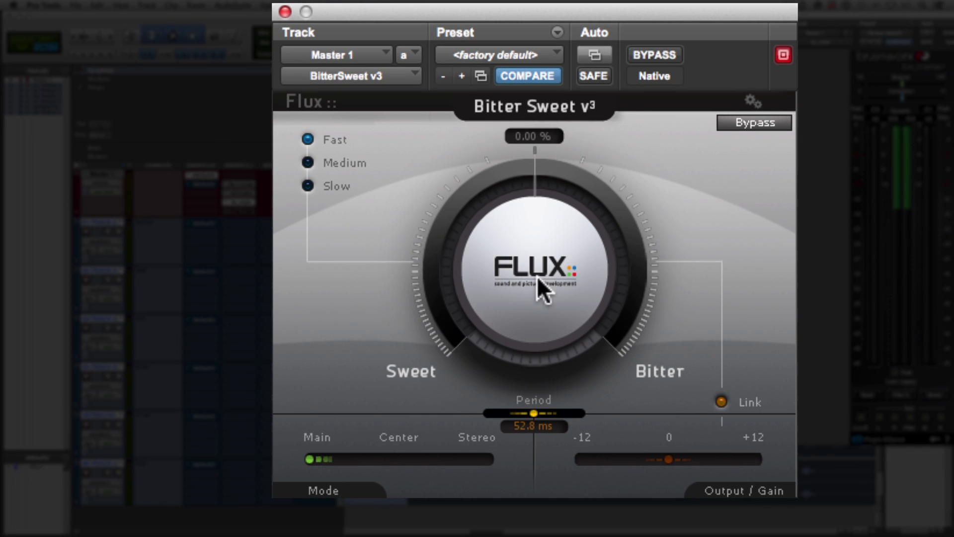
Step: Unlink the output gain in the first BitterSweet v3 insert and turn its main knob to 100.00 % Bitter
drag(535, 270, 570, 302)
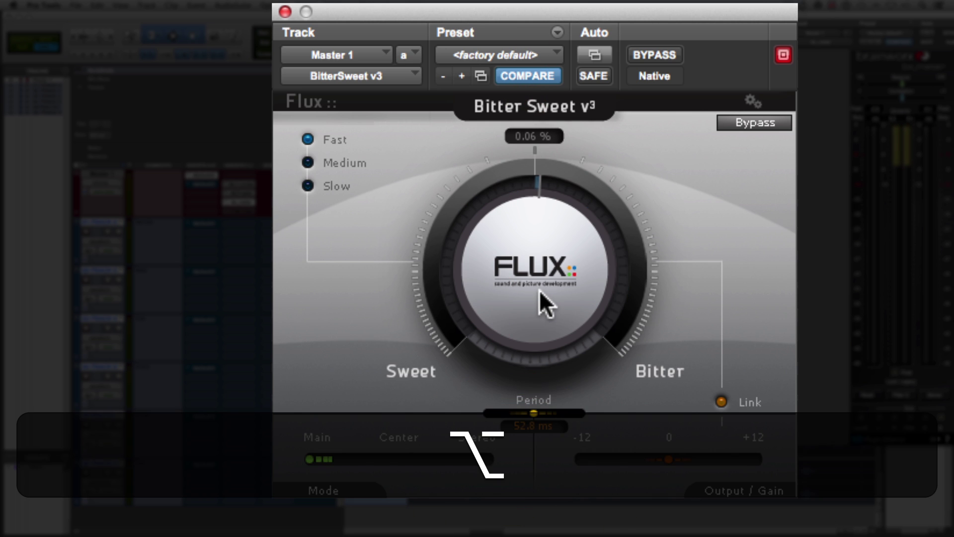
alt+click(539, 290)
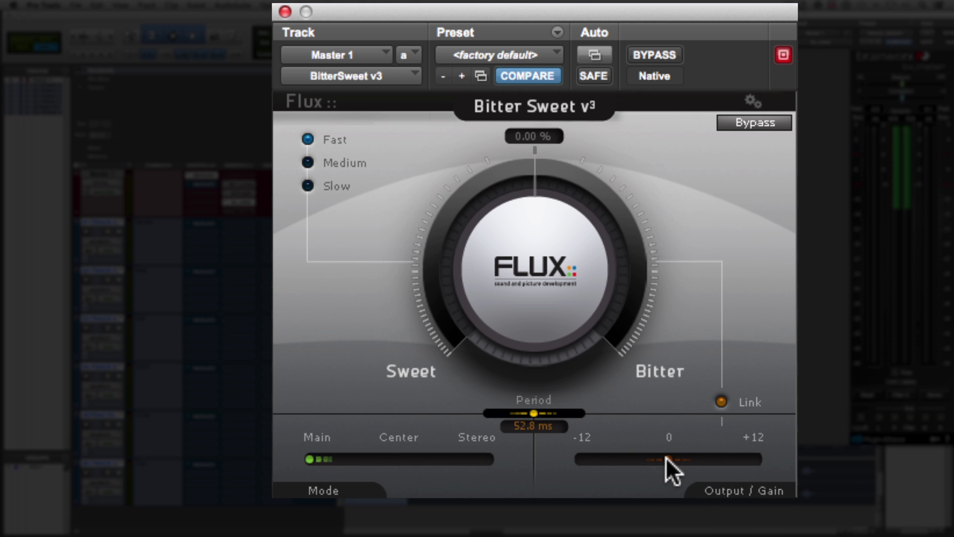
click(721, 401)
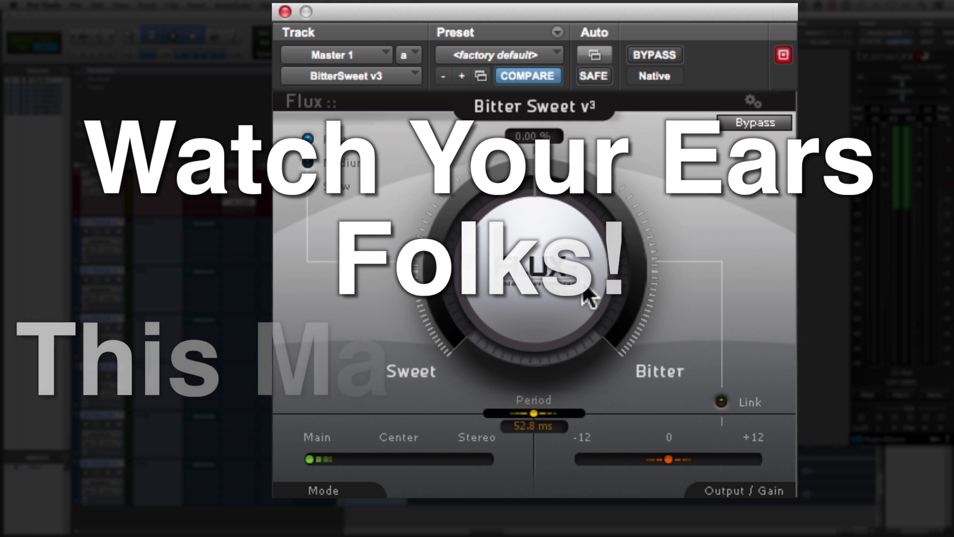
drag(532, 296, 522, 45)
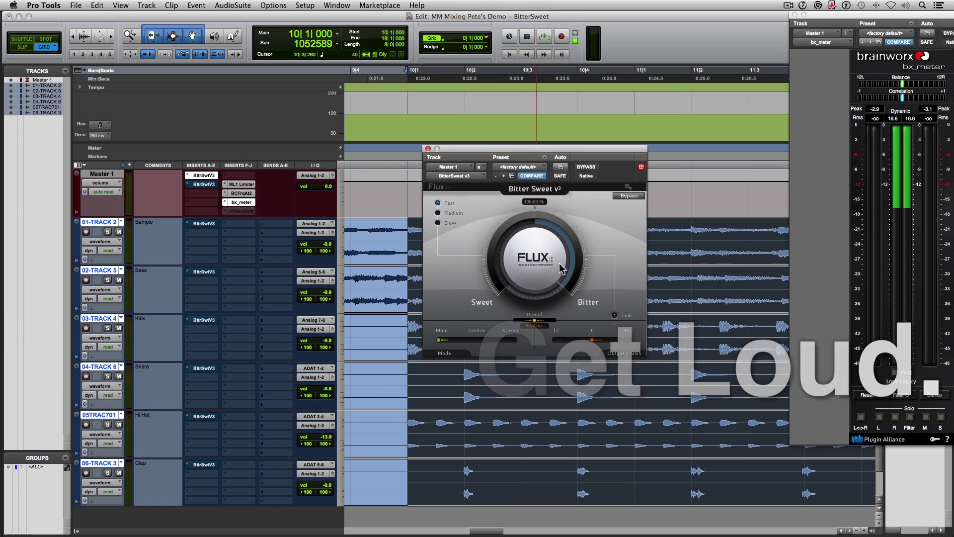
Step: Play back the selection briefly, and lower the plug-in's unlinked output gain to compensate for the added loudness
key(space)
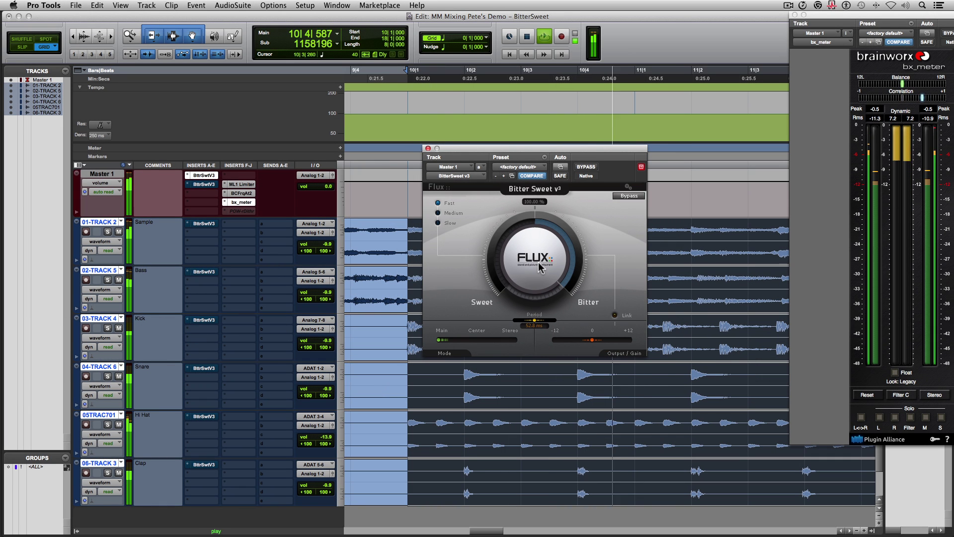
key(space)
alt+click(577, 341)
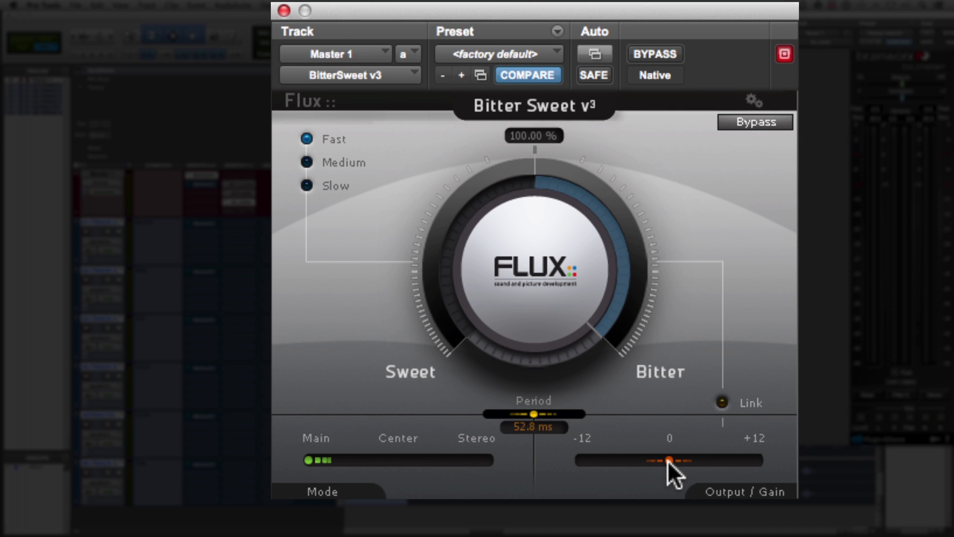
click(669, 462)
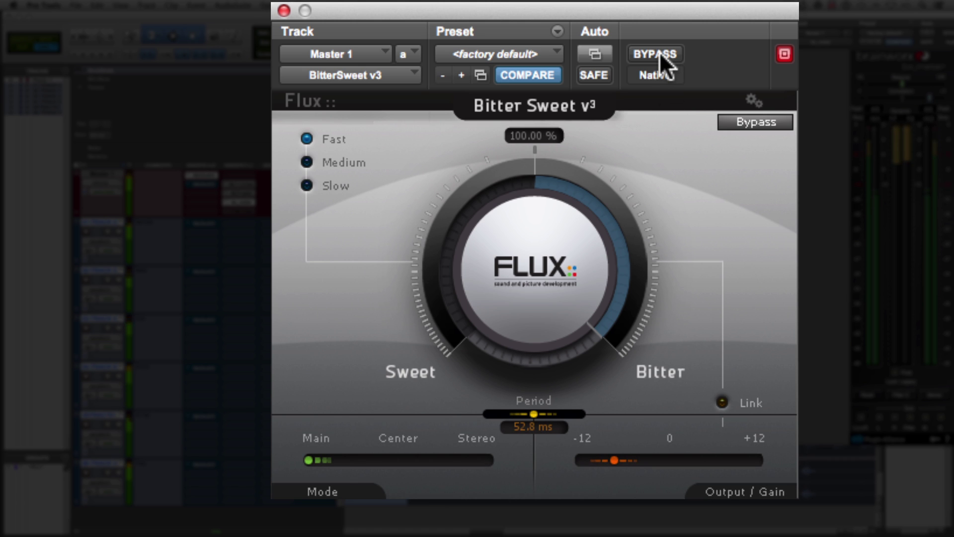
Step: Compare the bypassed and processed levels during playback and fine-tune the output gain slightly lower to match them
click(660, 52)
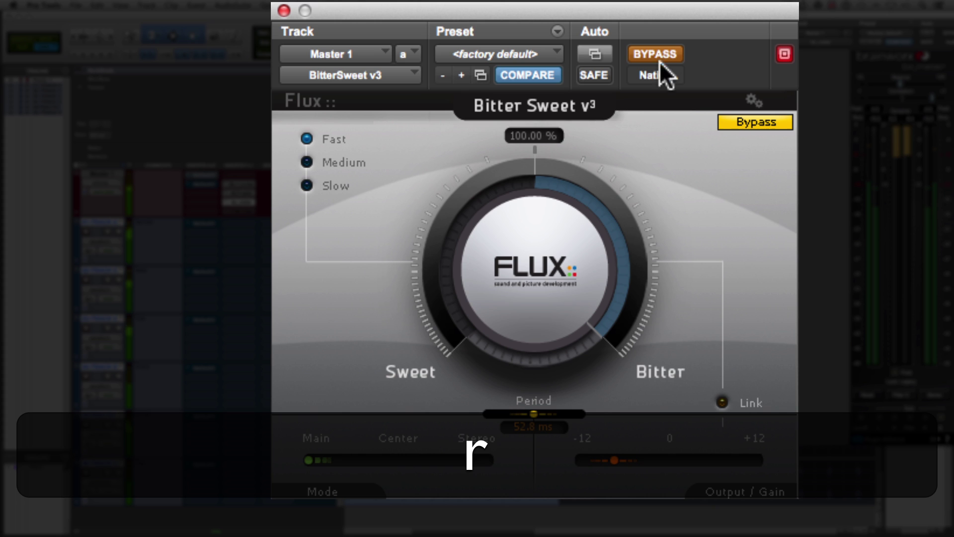
key(r)
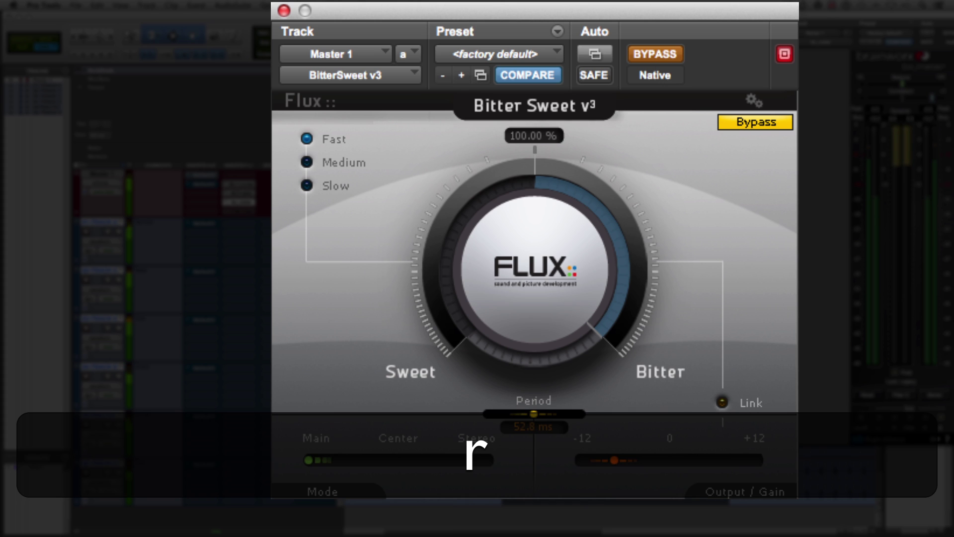
click(670, 55)
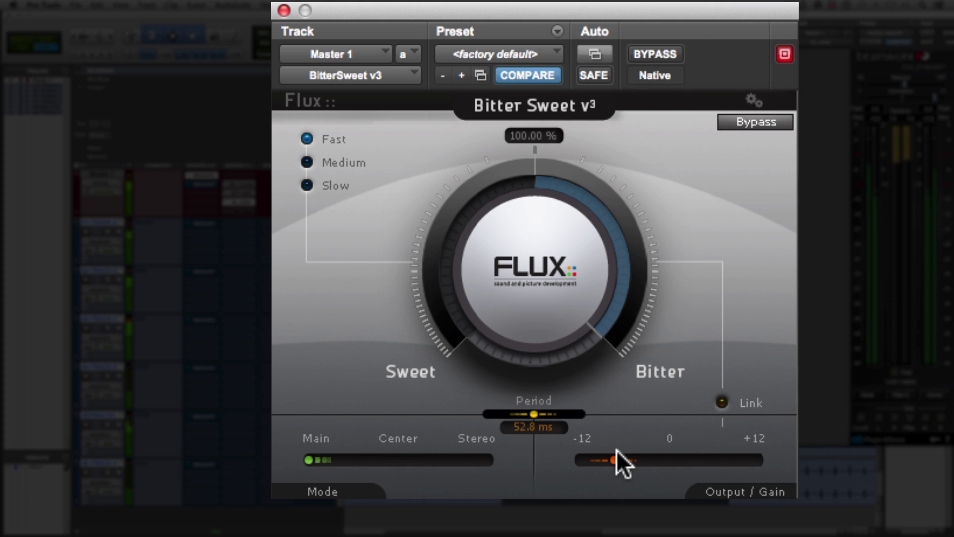
drag(614, 460, 604, 457)
click(646, 54)
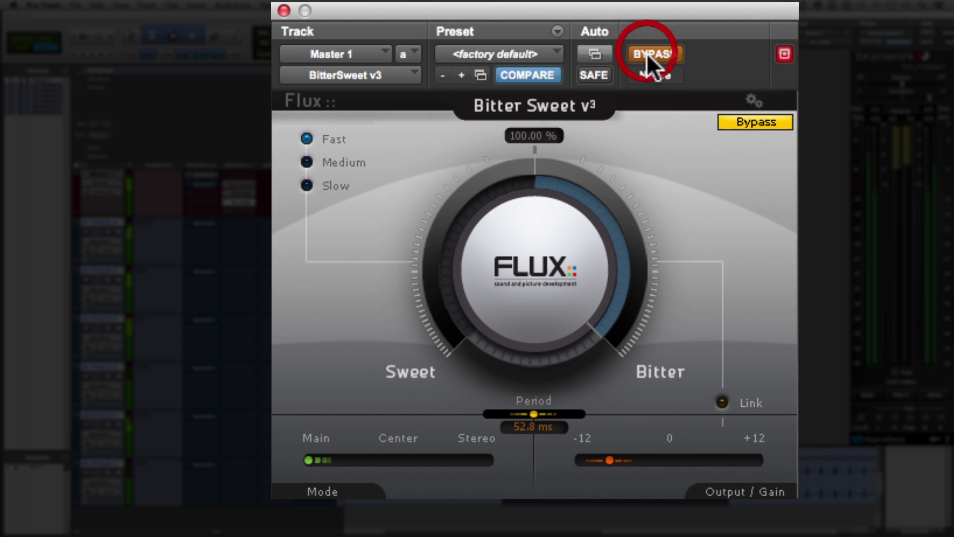
click(646, 54)
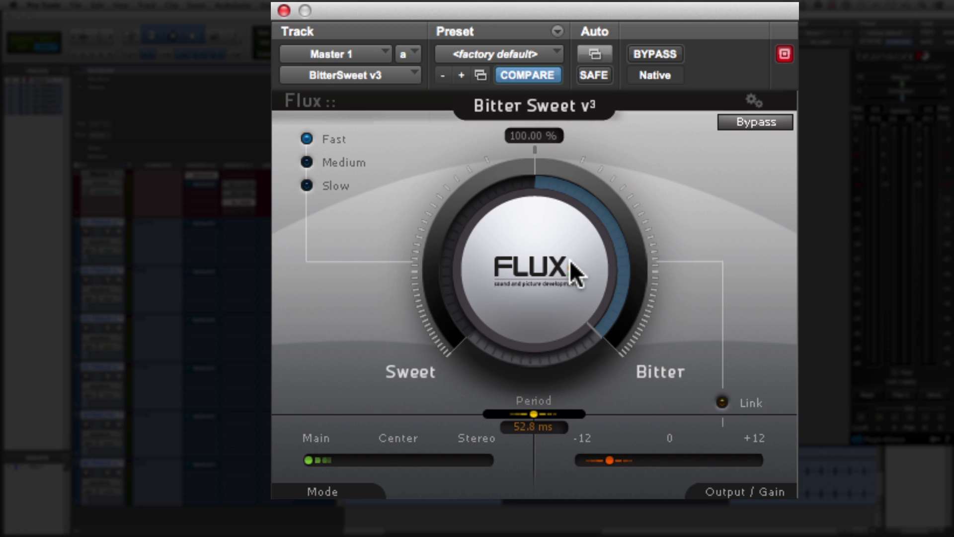
Step: Return the main knob to 0.00 % and re-enable Link for the output gain
click(545, 212)
drag(545, 212, 560, 262)
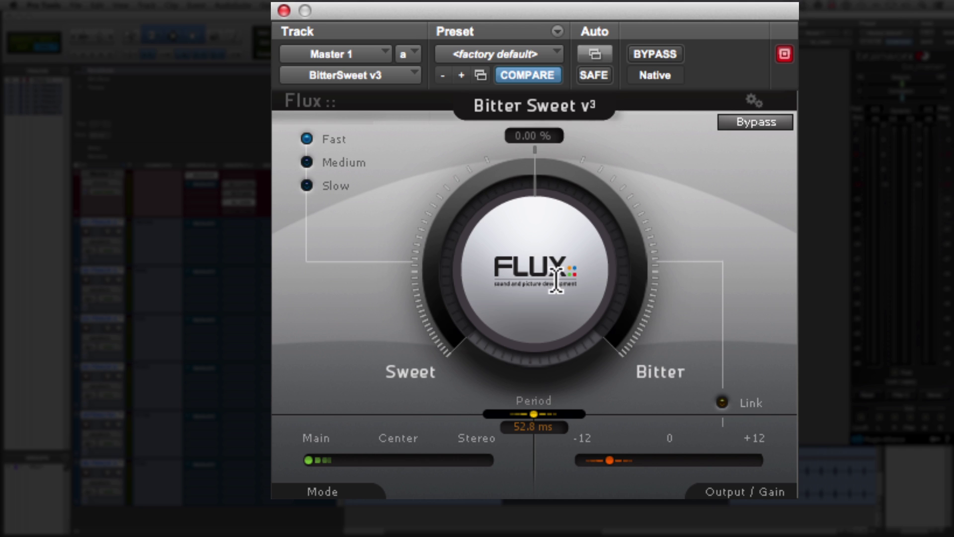
click(723, 403)
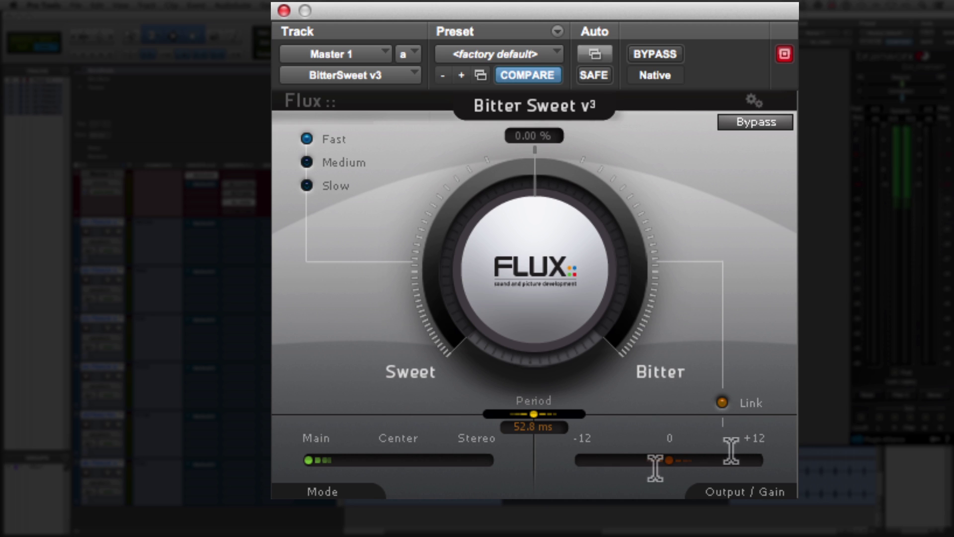
Step: Audition the main knob's effect during playback with the gain linked, and reset it to 0.00 %
key(space)
click(532, 268)
mouse_move(531, 269)
mouse_down()
mouse_move(522, 164)
mouse_move(530, 1)
mouse_move(482, 55)
mouse_move(475, 536)
mouse_move(508, 316)
mouse_move(526, 278)
mouse_up()
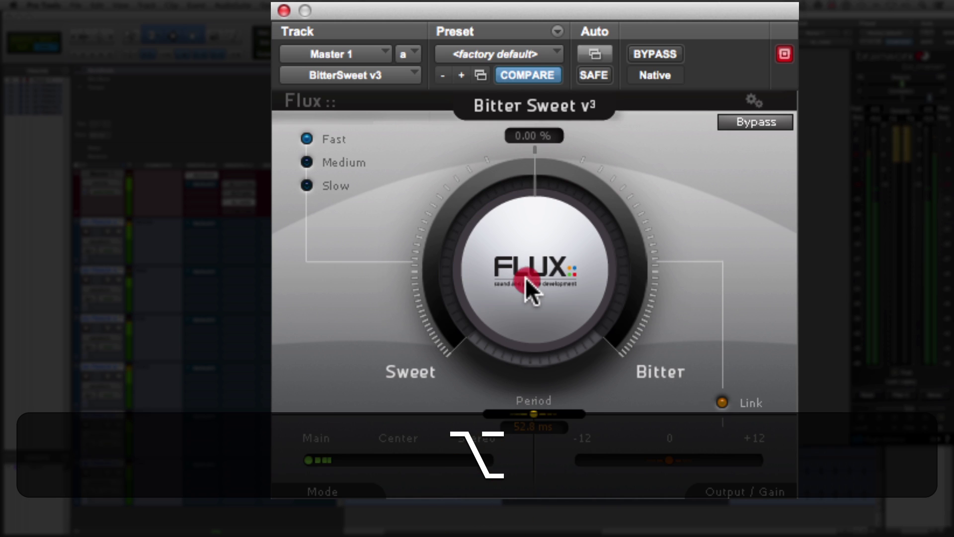
alt+click(526, 278)
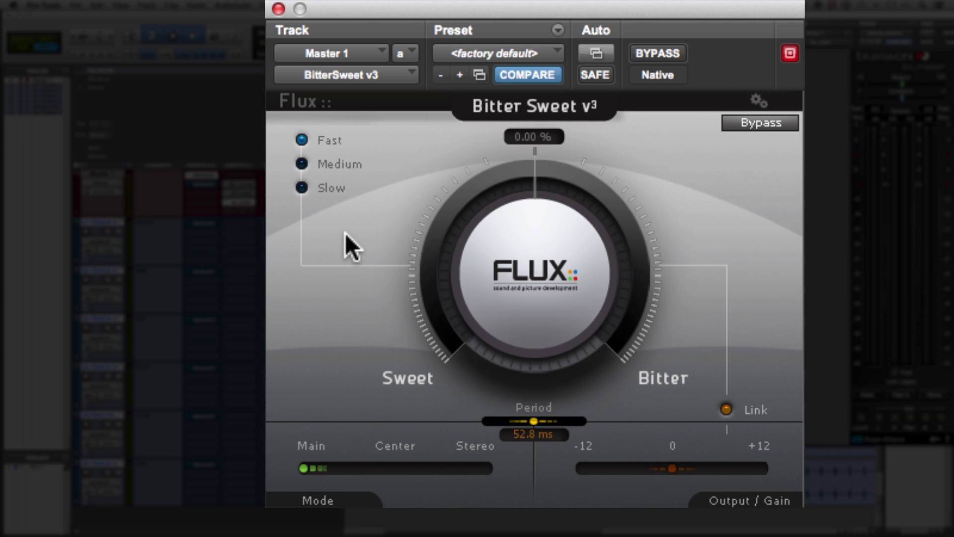
Step: Try the Fast, Medium and Slow transient speed settings in turn
click(306, 138)
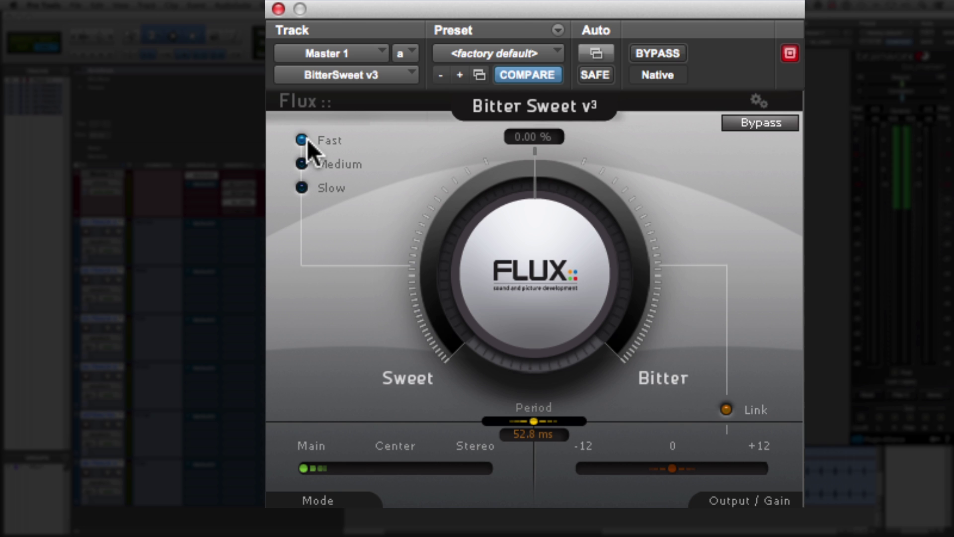
click(303, 167)
click(303, 188)
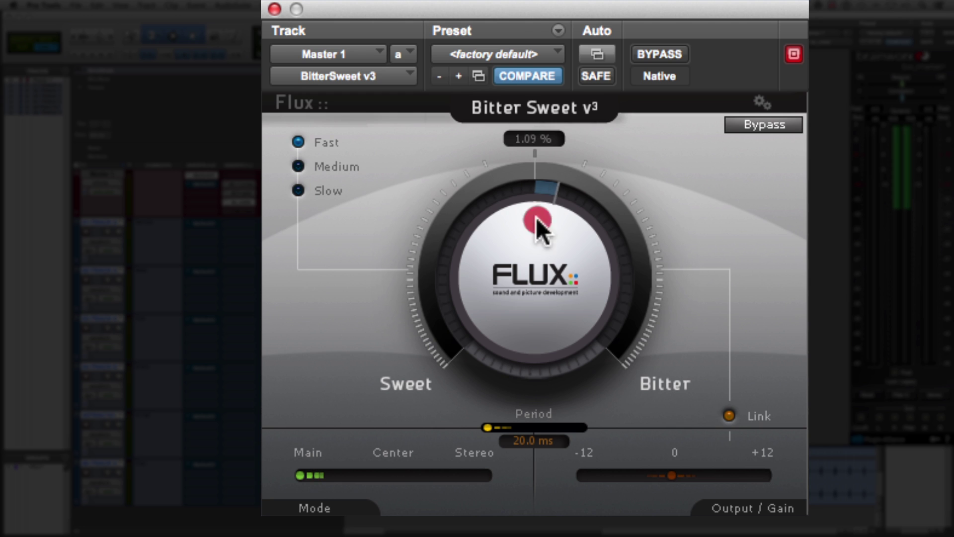
Step: Turn the main knob to 100.00 % Bitter and set the Period to 50.0 ms
drag(528, 150, 528, 100)
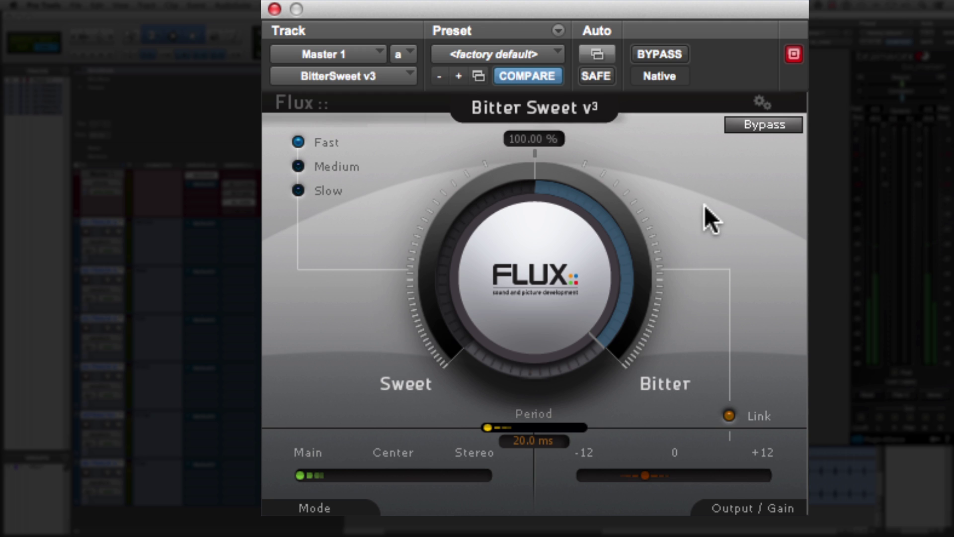
mouse_move(485, 426)
mouse_down()
mouse_move(502, 424)
mouse_move(526, 395)
mouse_up()
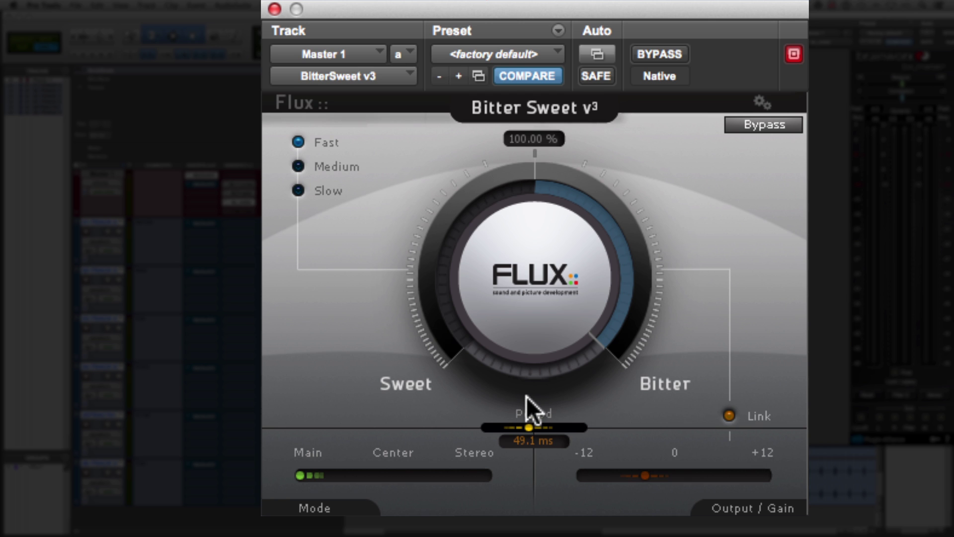
alt+click(526, 396)
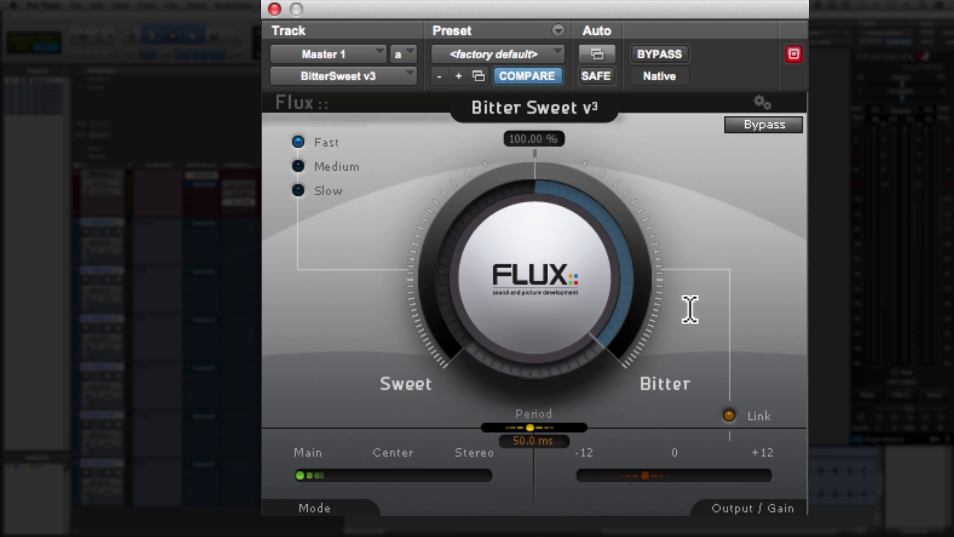
Step: Audition longer Period times with the Bitter setting, and finish with the Period at 50.8 ms
key(space)
drag(530, 430, 570, 417)
click(571, 418)
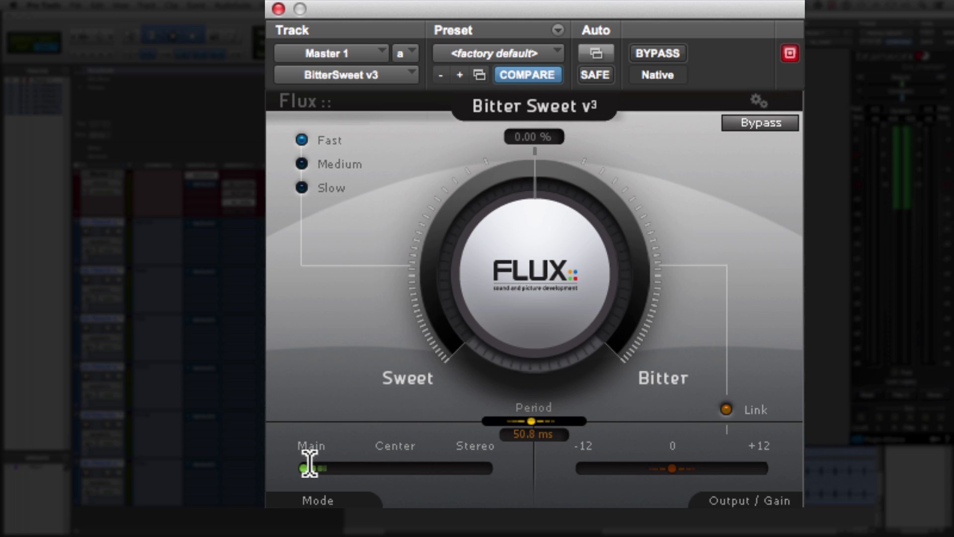
Step: Move the processing mode from Main through Center to Stereo and back to Main
drag(306, 469, 375, 467)
drag(396, 468, 492, 463)
drag(493, 462, 214, 463)
Step: Turn the main knob to 100.00 % Bitter and compare the Main, Center and Stereo modes, ending on Main
drag(532, 314, 534, 35)
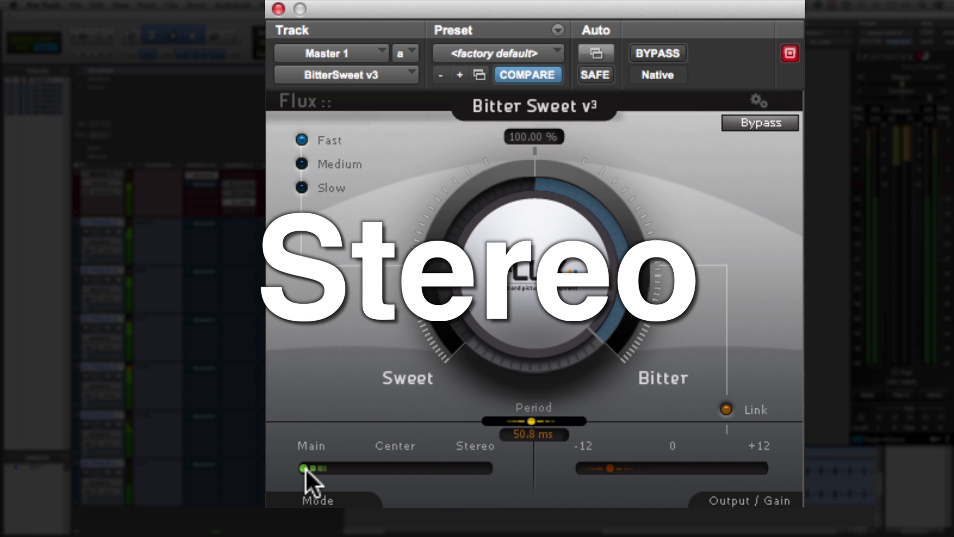
drag(305, 470, 389, 467)
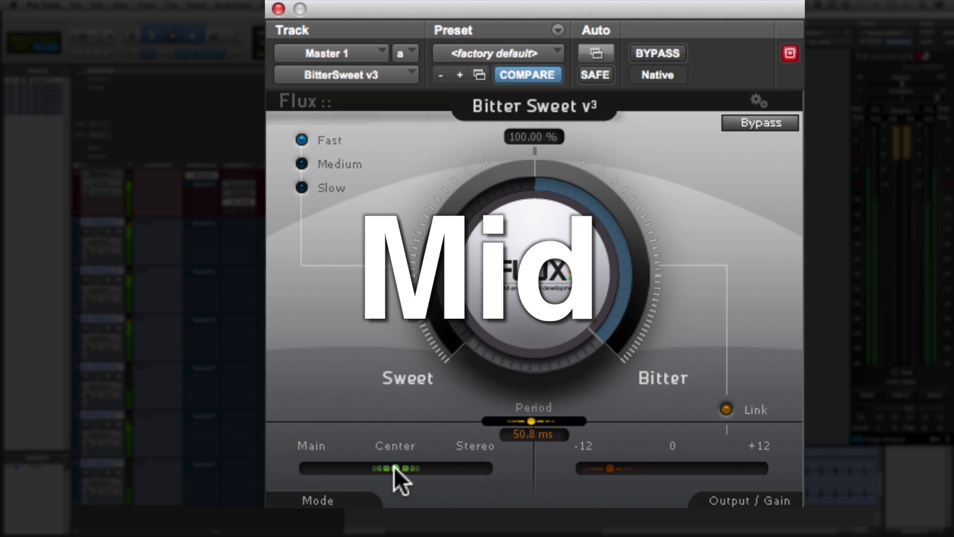
drag(395, 466, 533, 463)
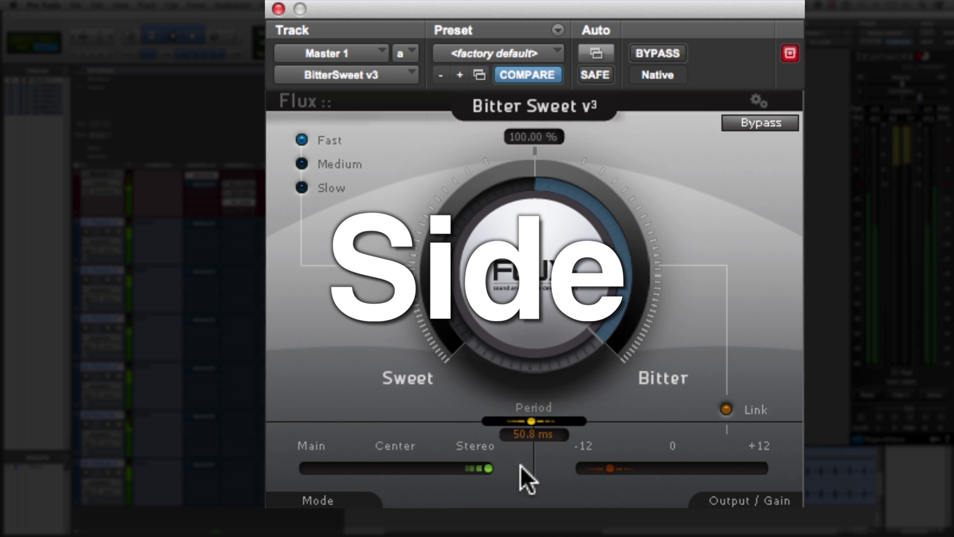
drag(491, 468, 304, 468)
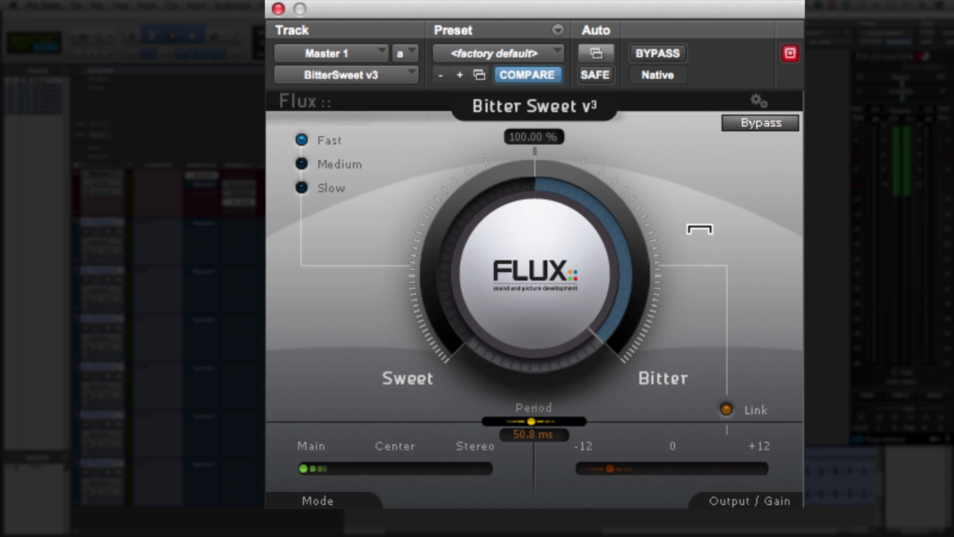
Step: Toggle the BitterSweet plug-in's own internal Bypass
click(770, 128)
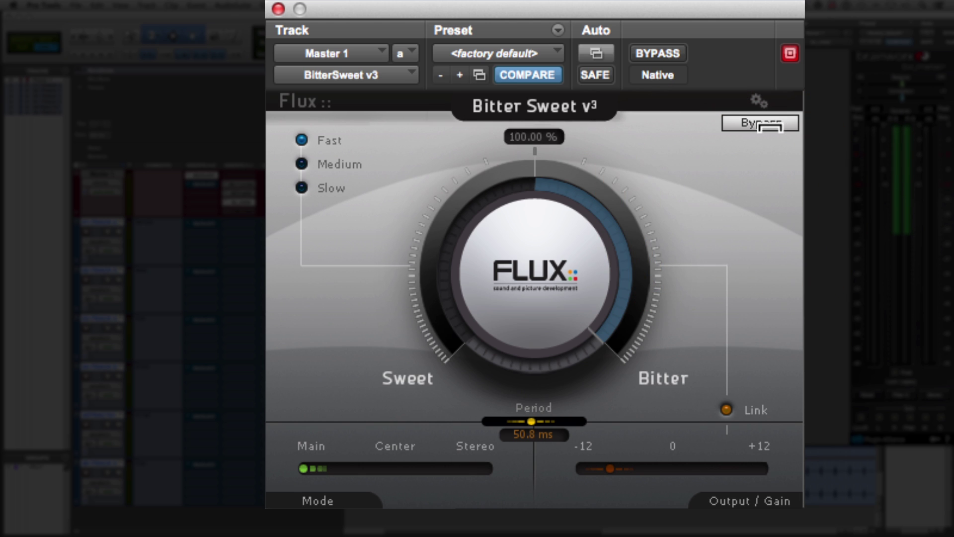